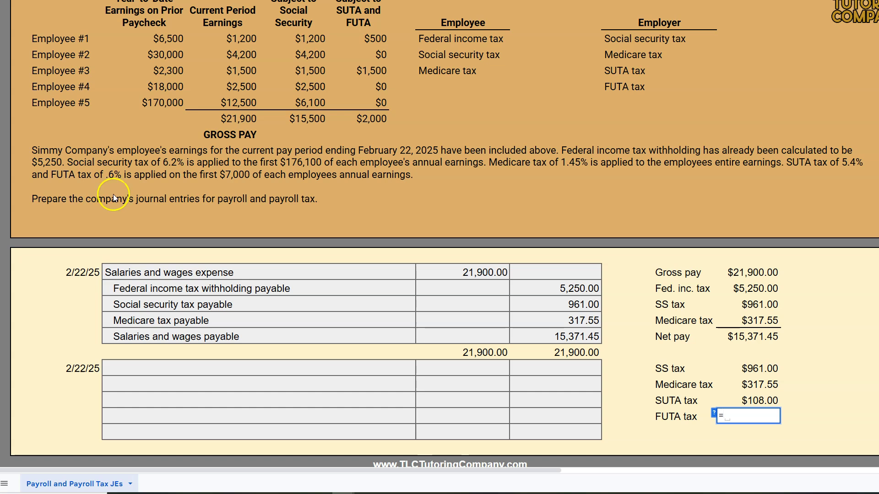
- Calculate the FUTA tax with the formula =.006*G10, using the total earnings subject to SUTA and FUTA
type(".006")
type("*")
left_click(351, 119)
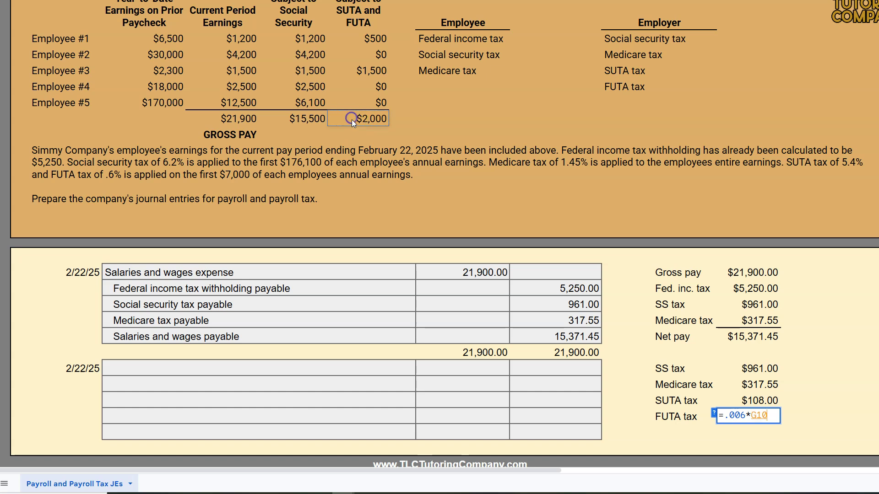
key("Return")
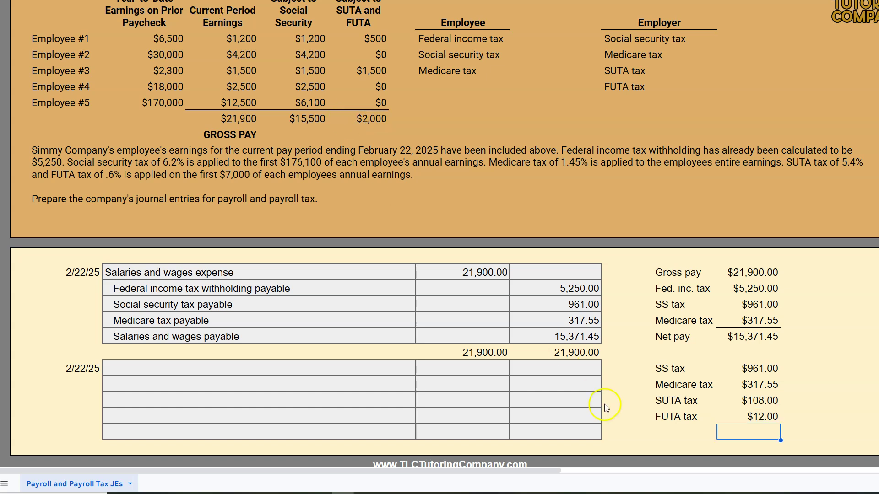
- Add a bottom border under the FUTA tax amount and label the row below it "Total"
left_click(725, 418)
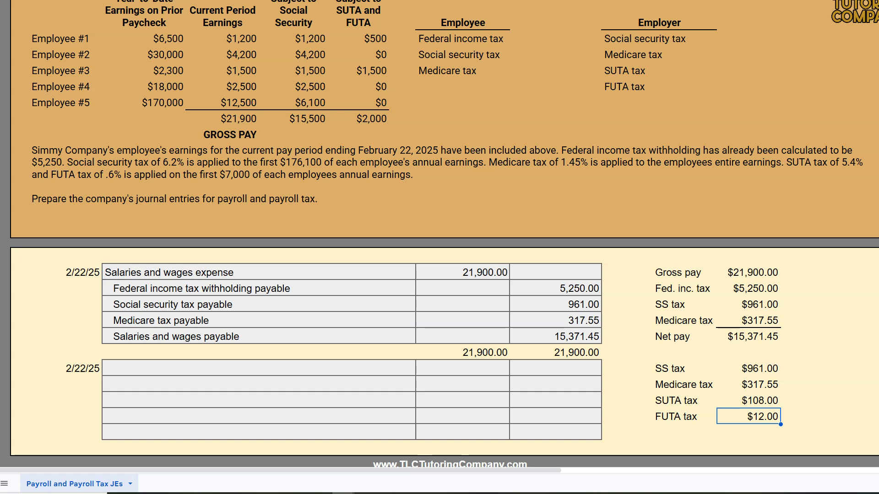
left_click(757, 431)
key("Left")
type("Total")
key("Tab")
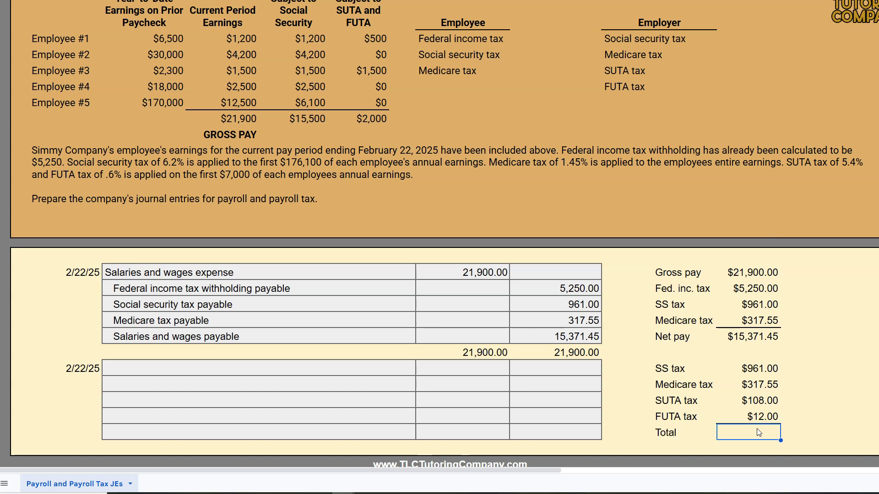
- Total the four employer tax amounts beside the Total label with a SUM of M26:M29
type("=")
left_click(752, 372)
type("S")
key("BackSpace")
key("BackSpace")
key("BackSpace")
type("S")
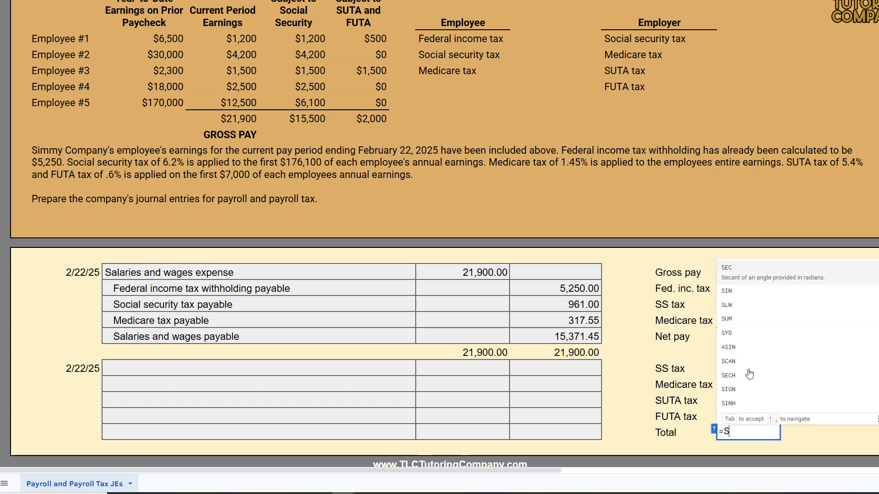
type("UM(")
left_click_drag(741, 369, 739, 415)
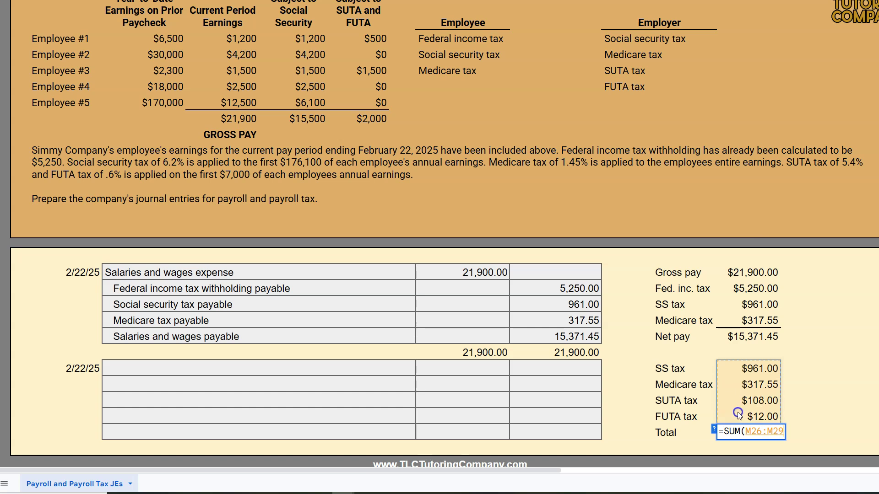
key("Return")
left_click(744, 433)
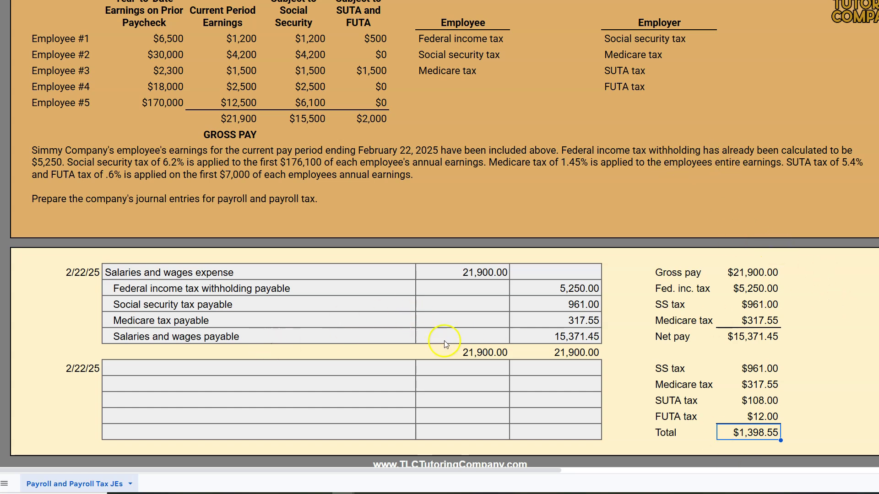
- Copy the first journal entry's debit and credit total formulas to the row beneath the second entry
left_click_drag(451, 352, 540, 358)
key("ctrl+c")
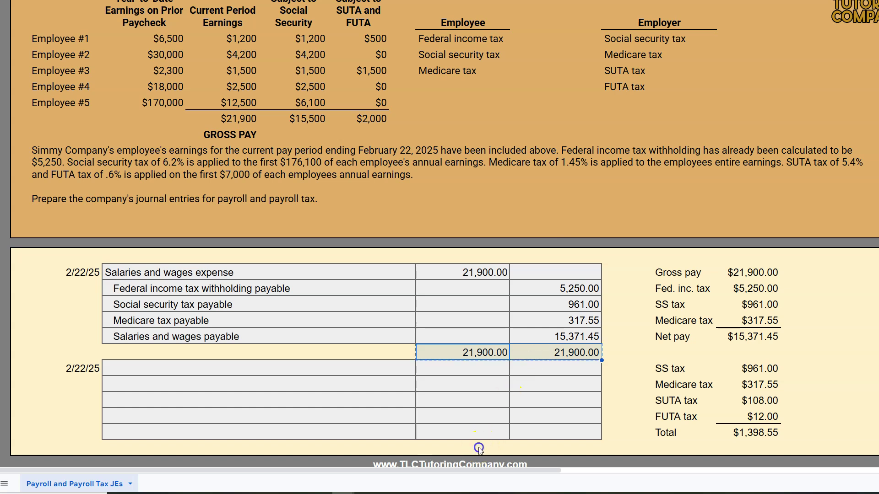
left_click(479, 447)
key("ctrl+v")
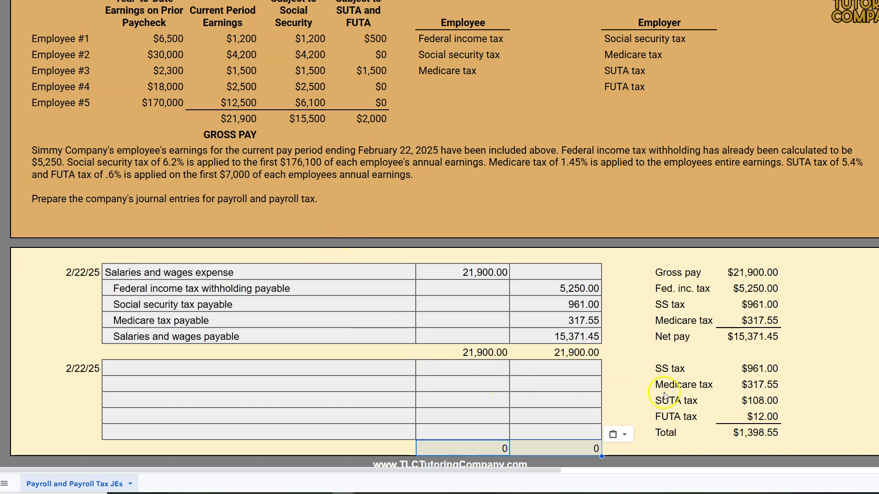
- Copy the Social security tax payable and Medicare tax payable accounts into the second and third lines of the second entry
left_click(672, 368)
left_click_drag(746, 369, 746, 410)
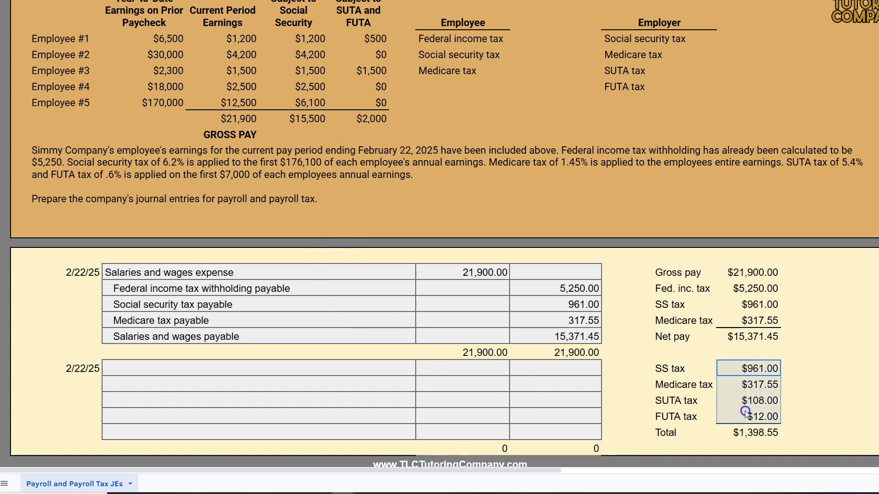
left_click_drag(192, 304, 196, 317)
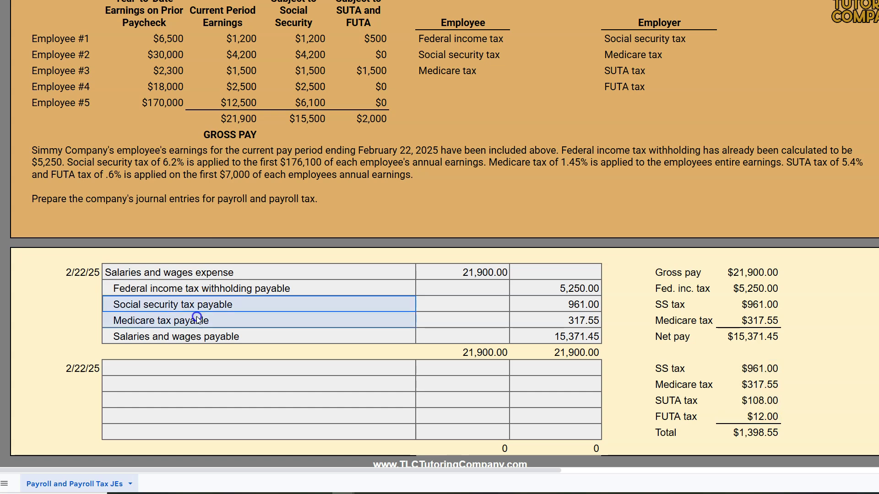
key("ctrl+c")
left_click(269, 389)
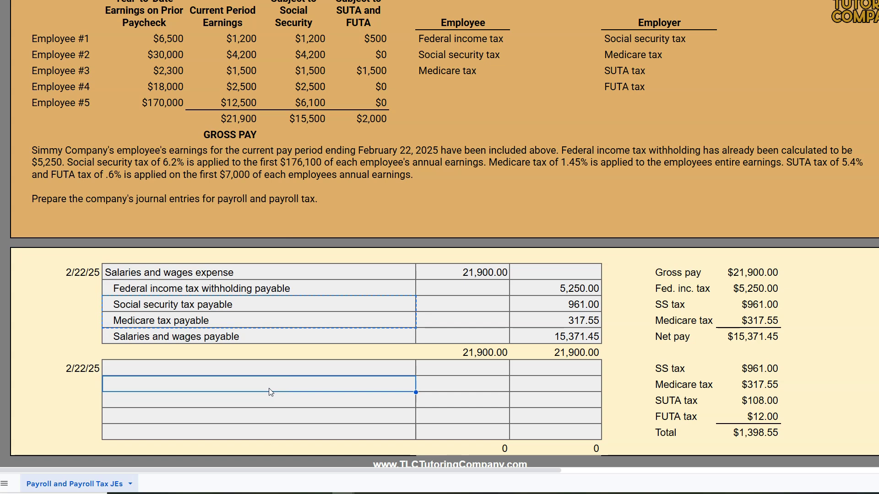
key("ctrl+v")
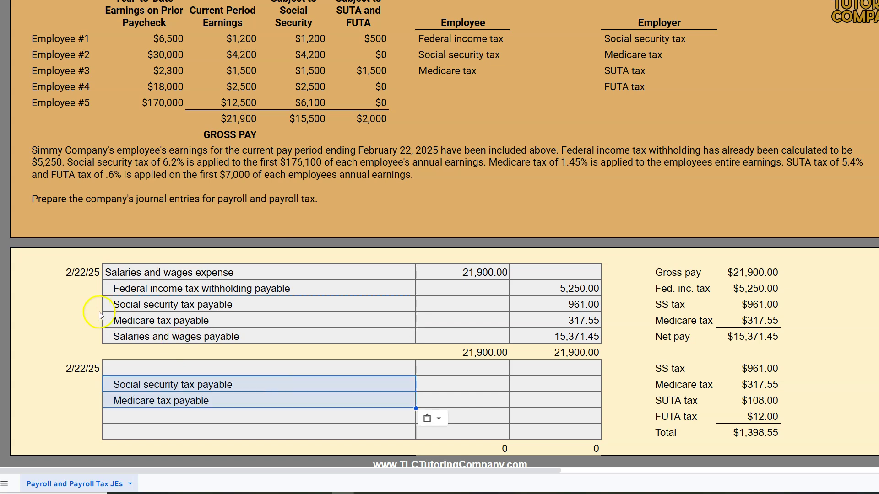
- Copy the 961.00 and 317.55 credits from the first entry to the matching social security and Medicare lines of the second
left_click(154, 368)
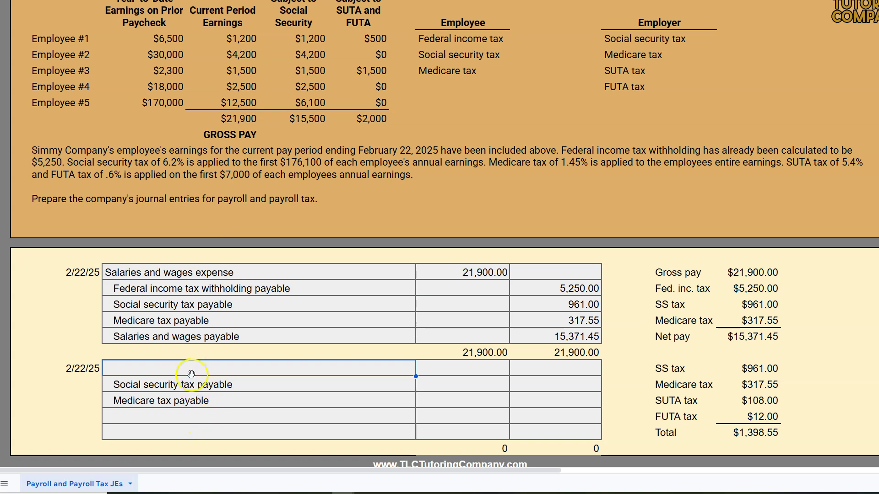
left_click(538, 402)
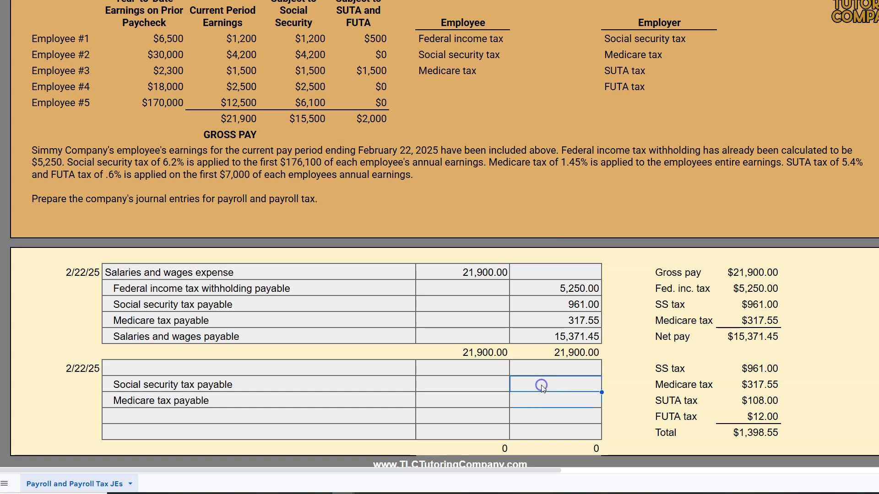
left_click_drag(554, 304, 554, 317)
key("ctrl+c")
left_click(556, 384)
key("ctrl+v")
- Enter "SUTA tax payable" and "FUTA tax payable" as the last two accounts of the second entry
left_click(547, 413)
left_click(346, 420)
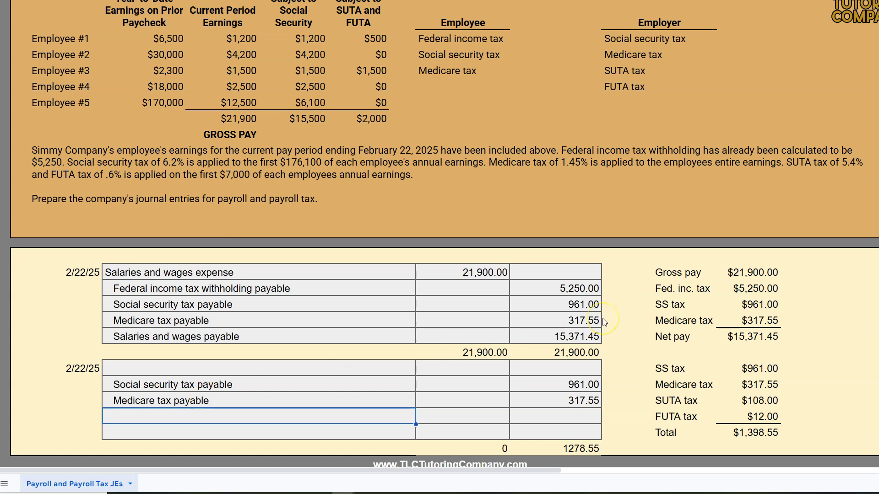
type("SUTA ")
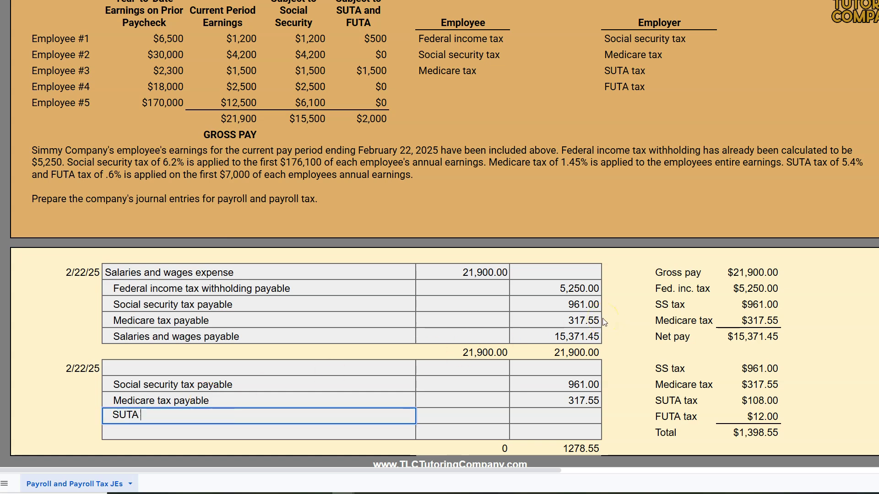
type("tax payable")
key("Return")
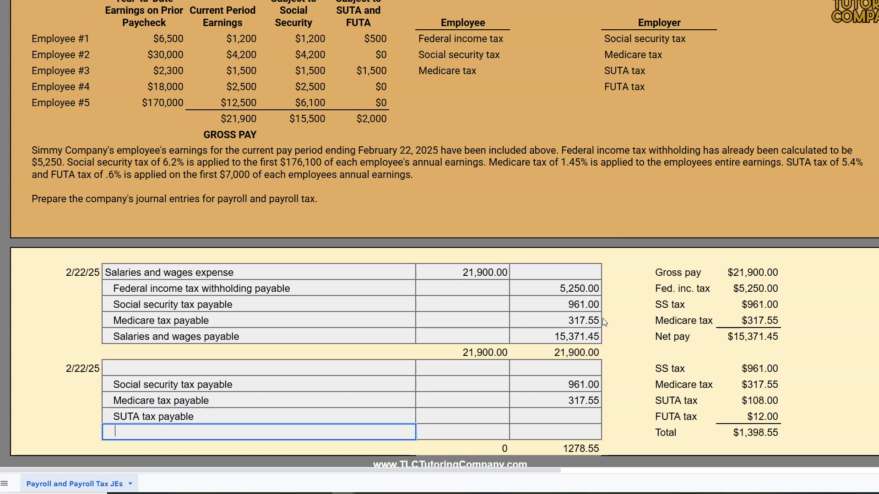
type("FUTA tax payable")
- Enter credits of 108 for SUTA tax payable and 12 for FUTA tax payable
left_click(588, 411)
type("108")
key("Return")
type("12")
key("Return")
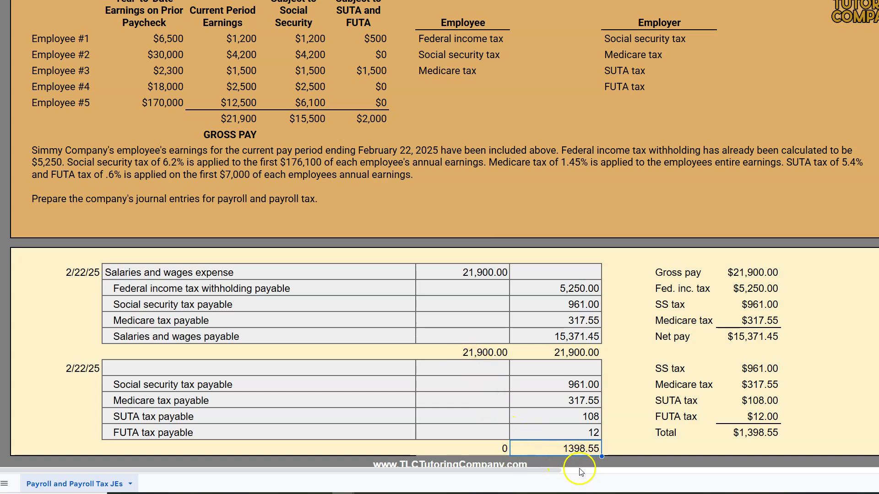
- Fill the second entry's first line with the account "Payroll tax expense" and a debit of 1398.55
left_click(741, 432)
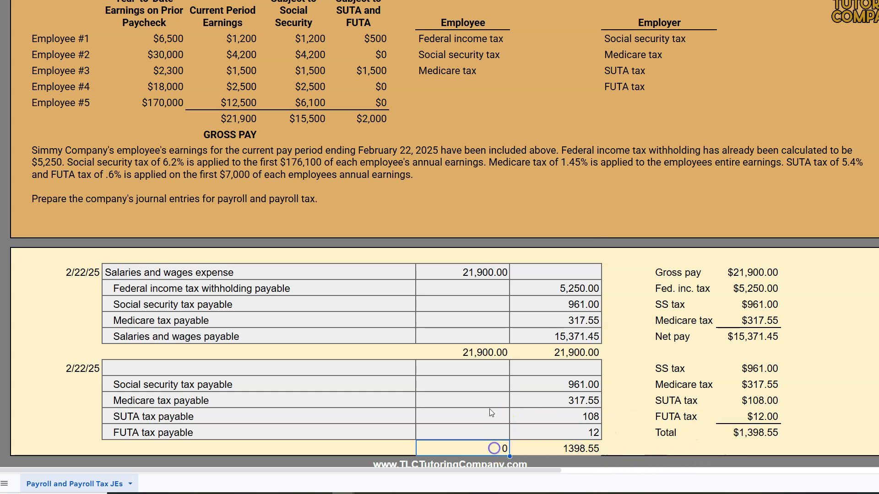
left_click(475, 371)
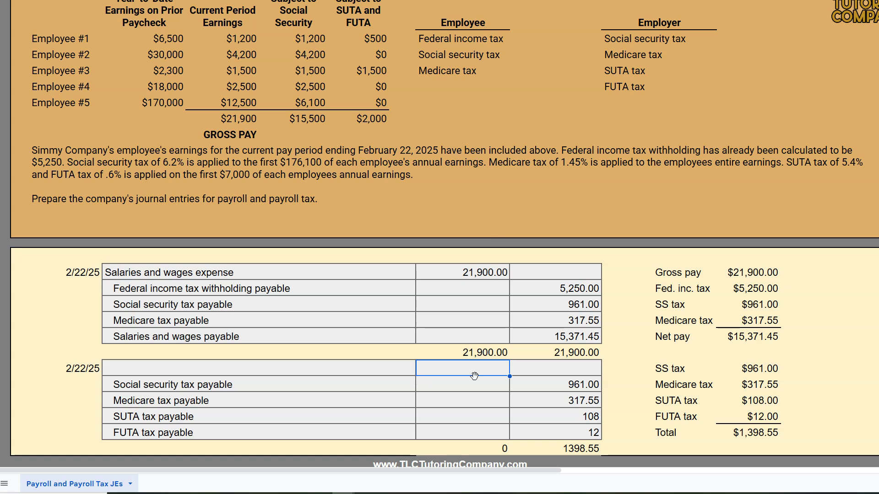
type("1398.55")
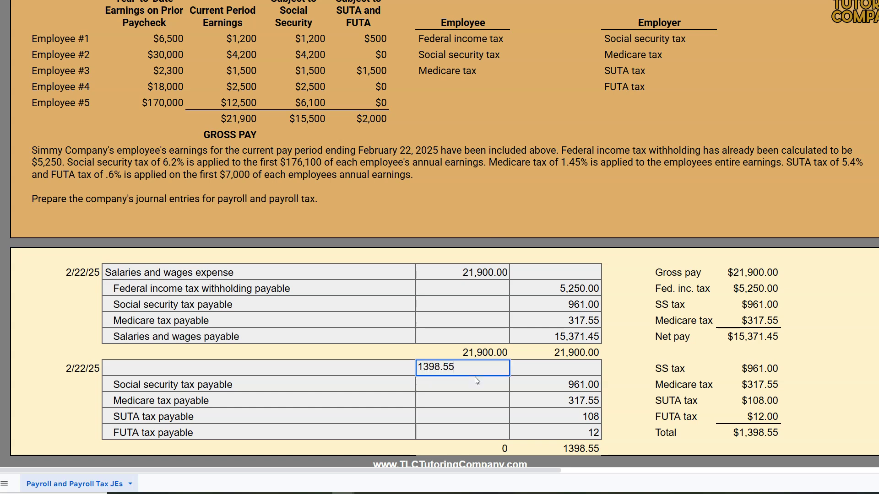
key("Return")
left_click(339, 370)
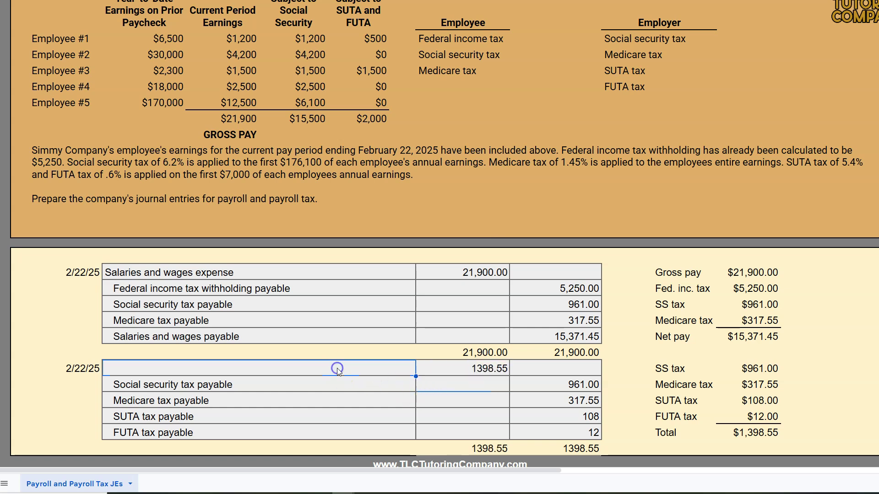
type("Payroll tax expense")
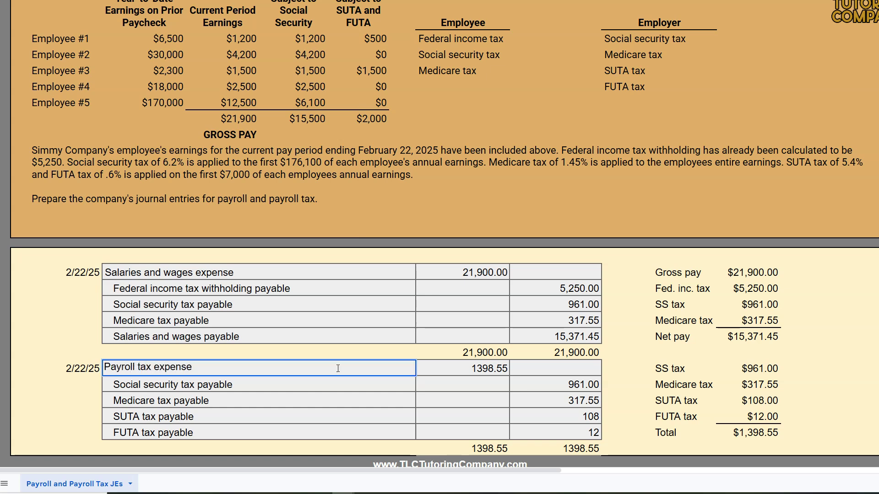
key("Return")
left_click_drag(278, 273, 584, 340)
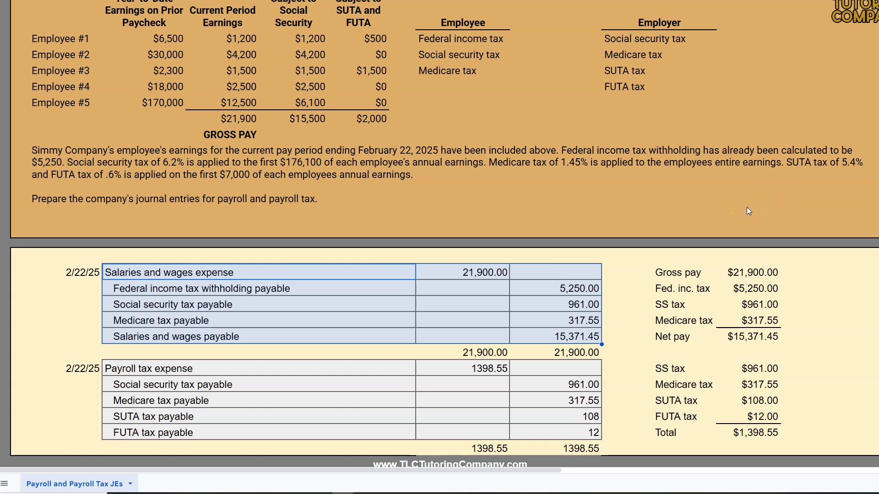
scroll(359, 267, "up", 2)
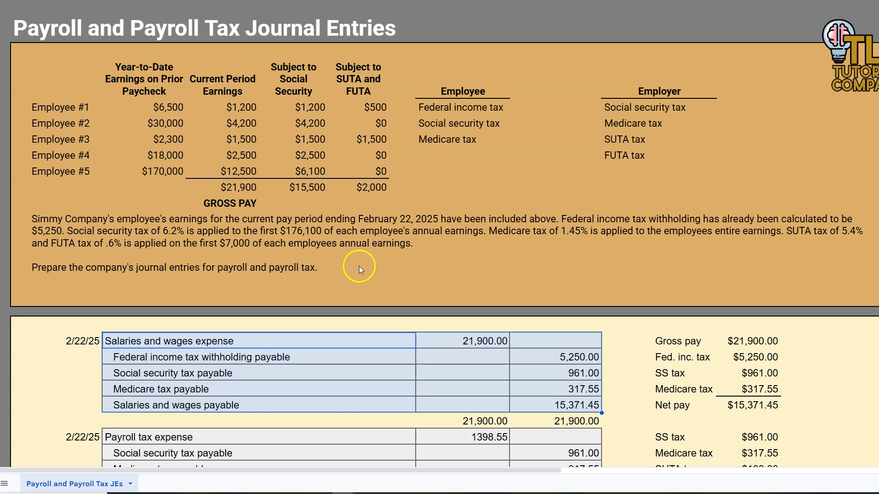